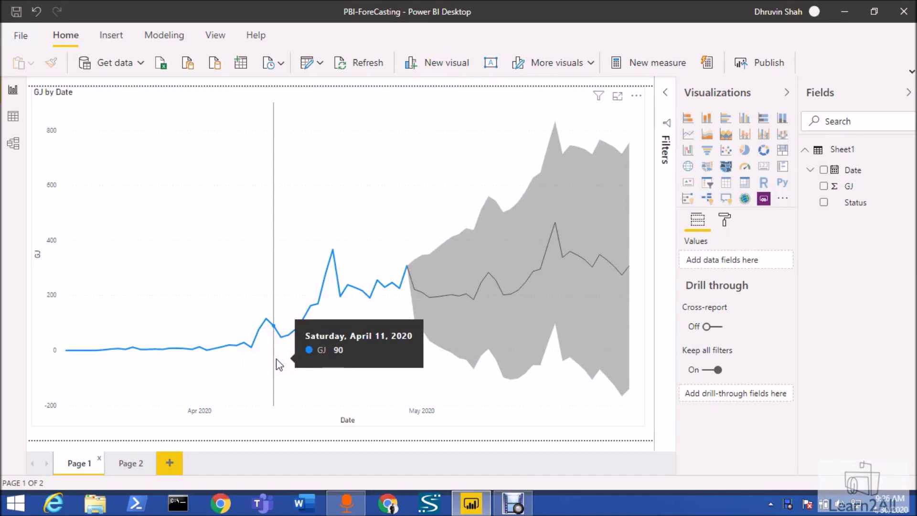
- Insert a line chart on blank Page 2 and enlarge it to fill the canvas
click(277, 369)
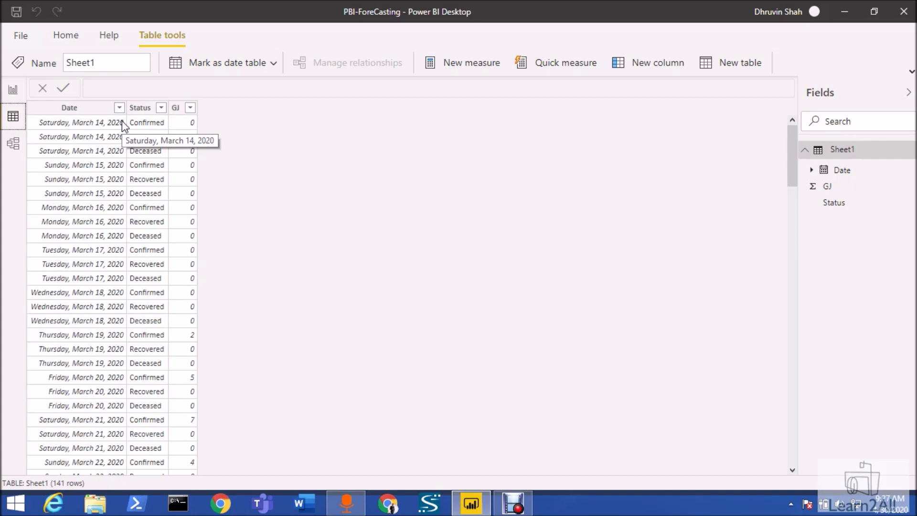
click(14, 91)
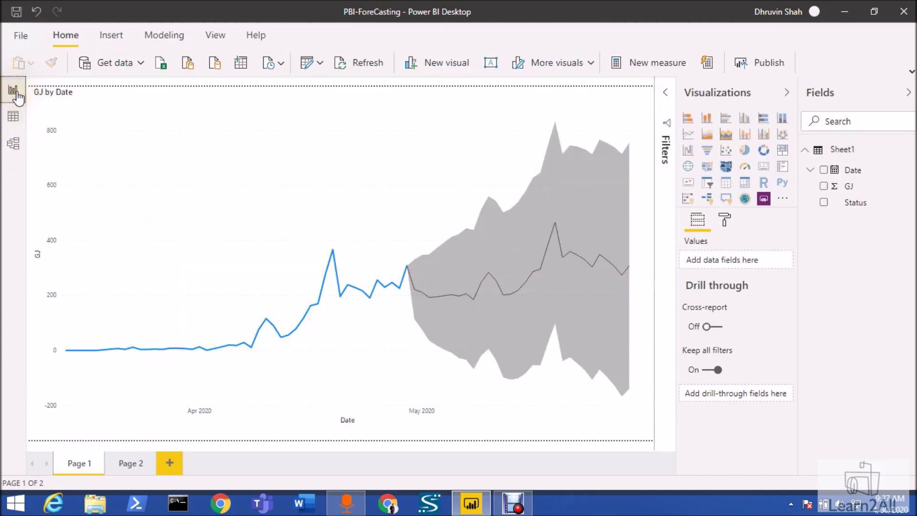
click(134, 467)
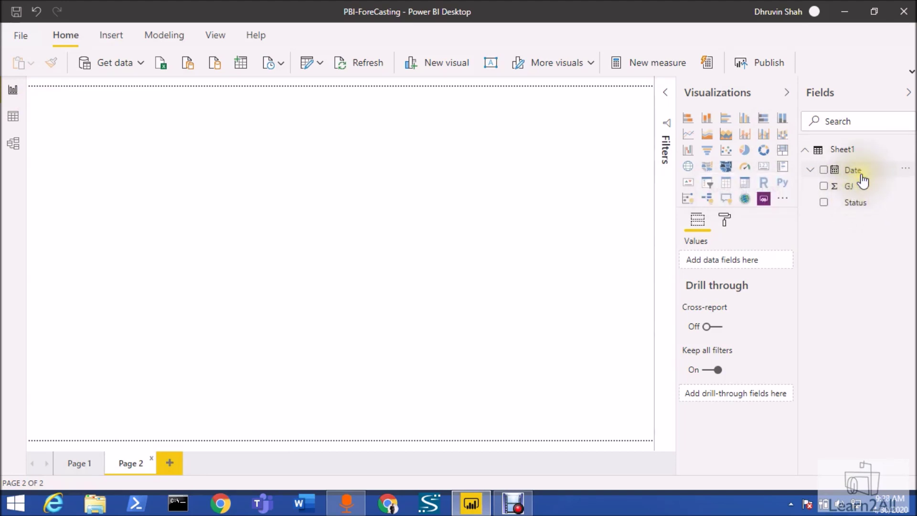
click(688, 139)
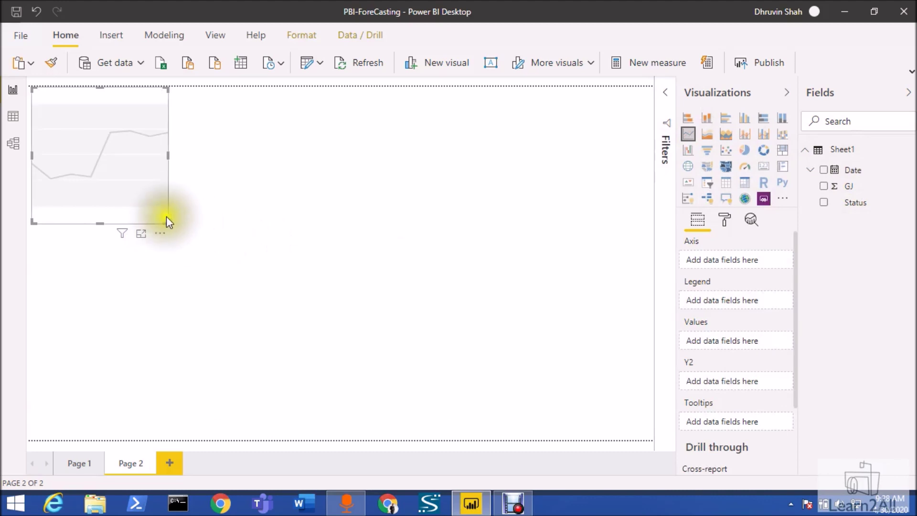
drag(169, 222, 652, 438)
click(621, 268)
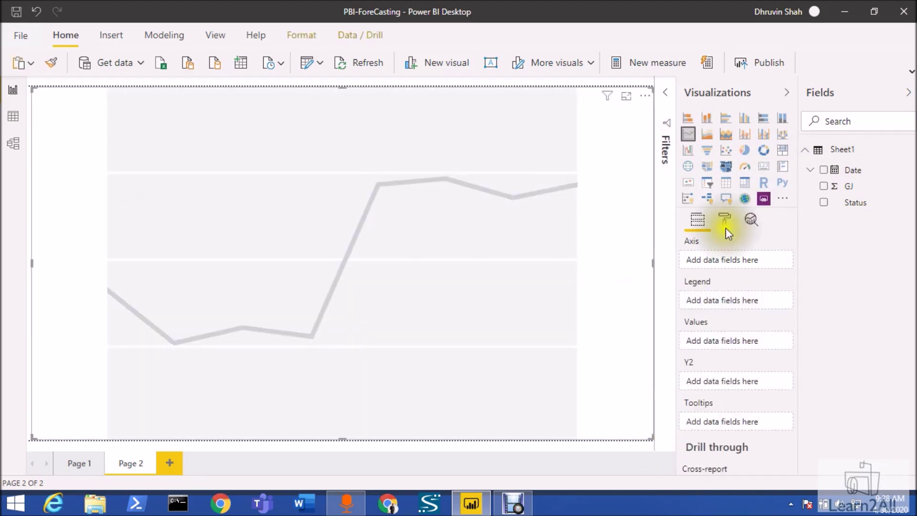
- Plot summed GJ against plain daily Date instead of the Date Hierarchy
click(824, 171)
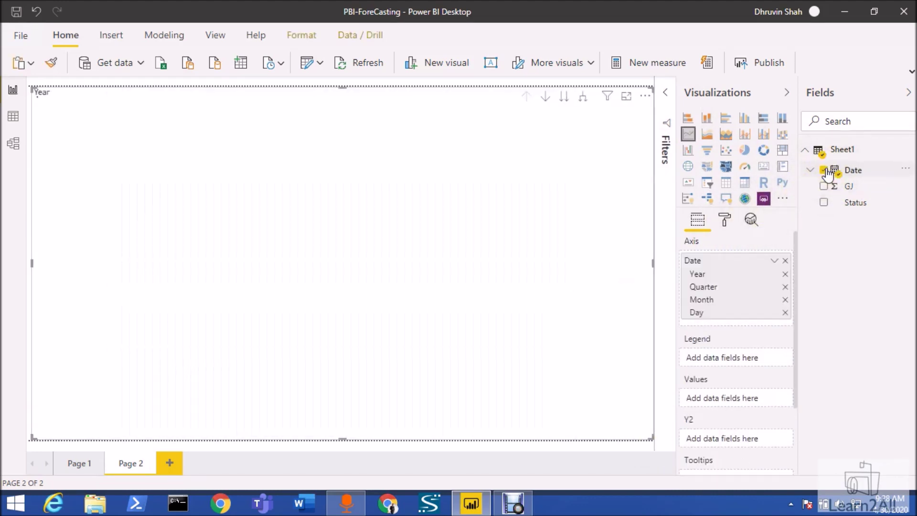
drag(849, 188, 730, 399)
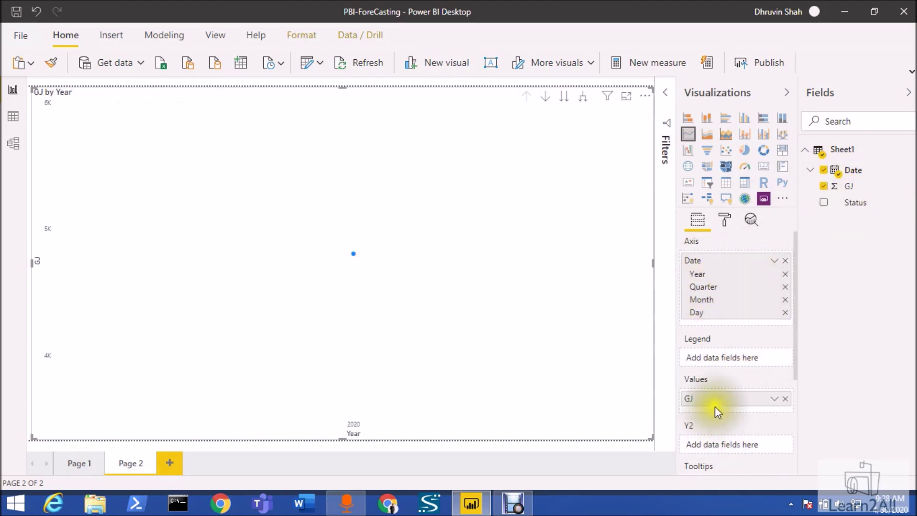
click(774, 399)
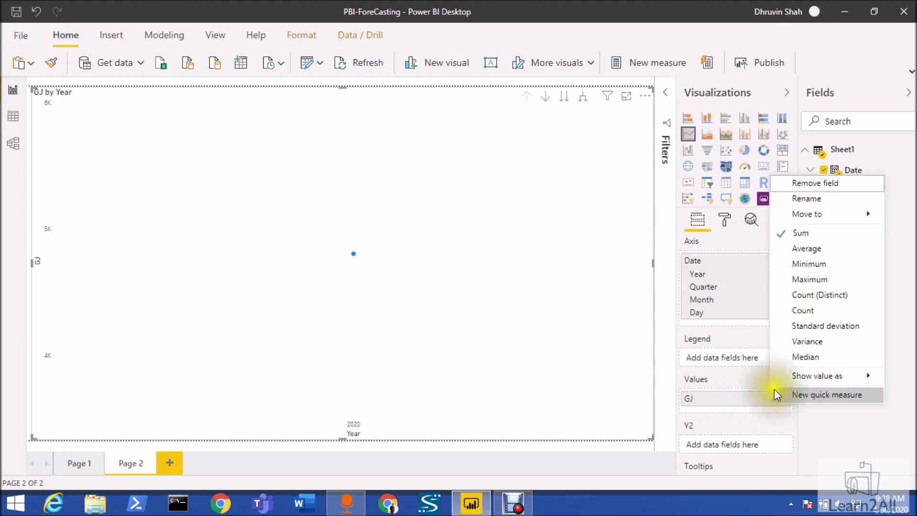
click(805, 233)
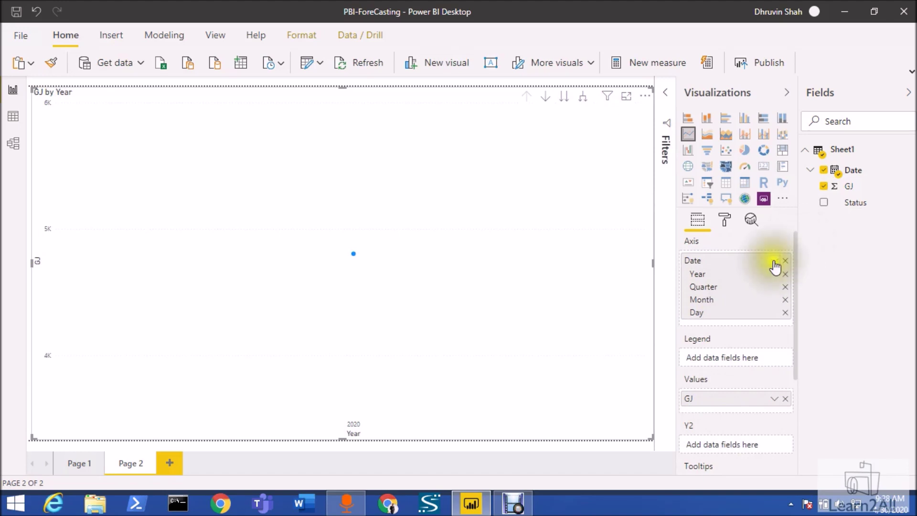
click(774, 262)
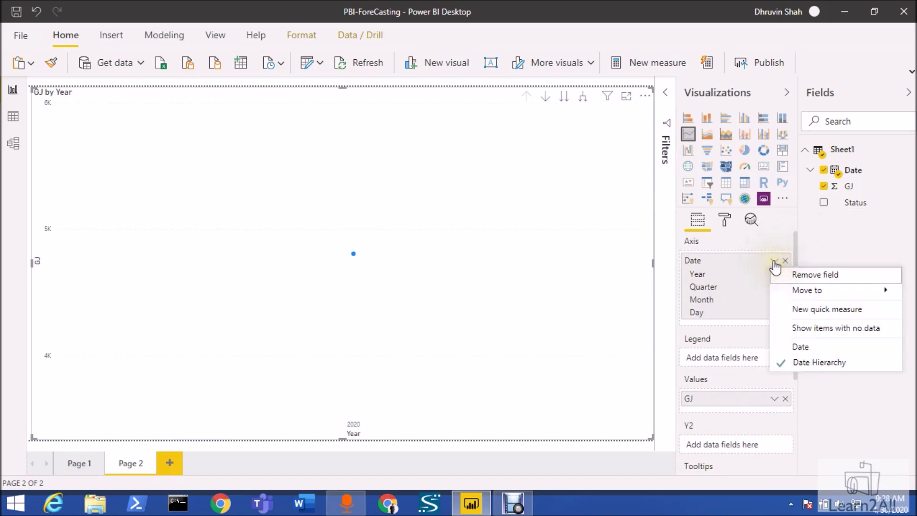
click(806, 352)
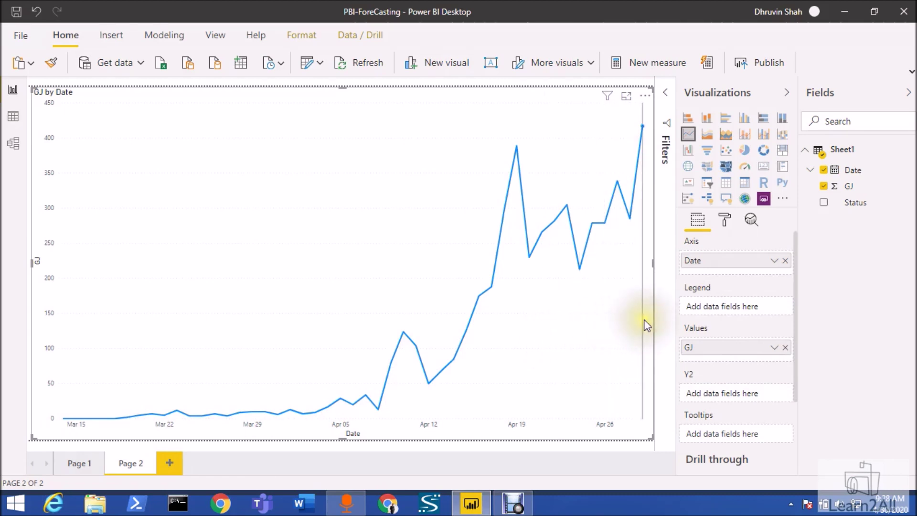
mouse_move(647, 325)
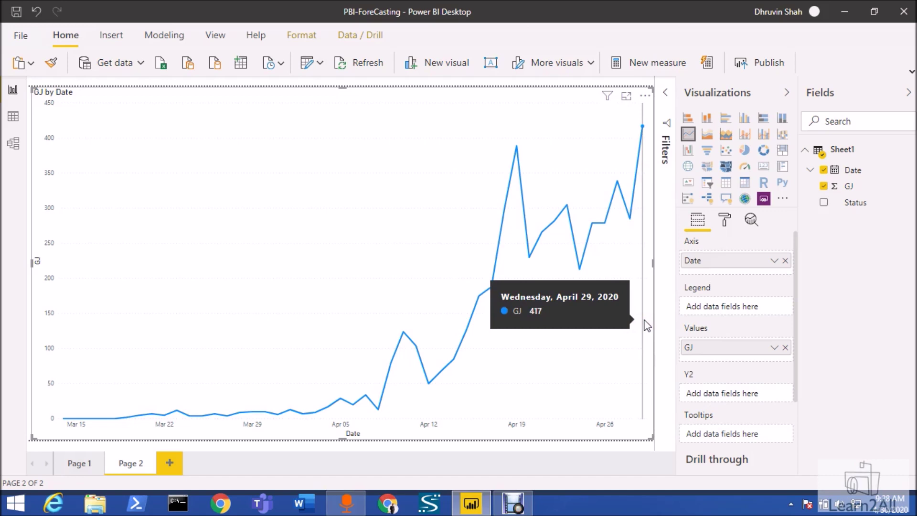
- Add Forecast 1 to the GJ by Date chart from the Analytics Forecast section
click(643, 323)
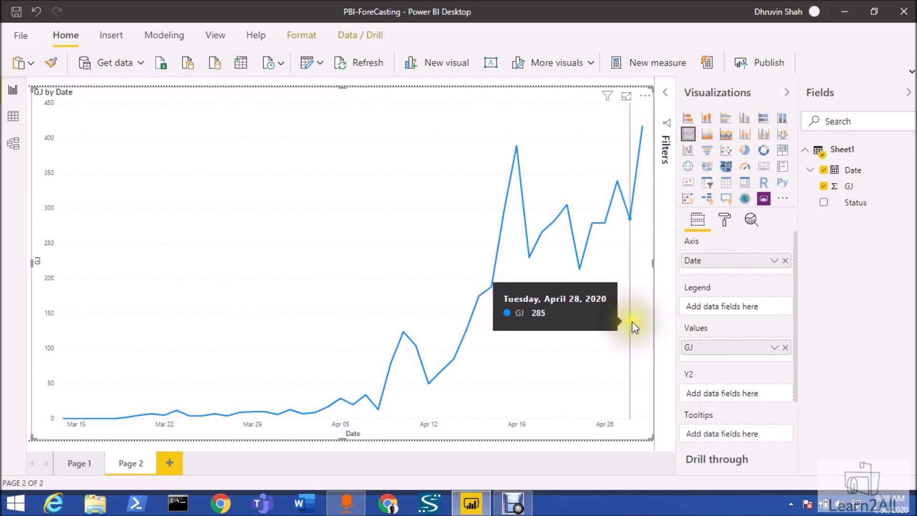
click(746, 226)
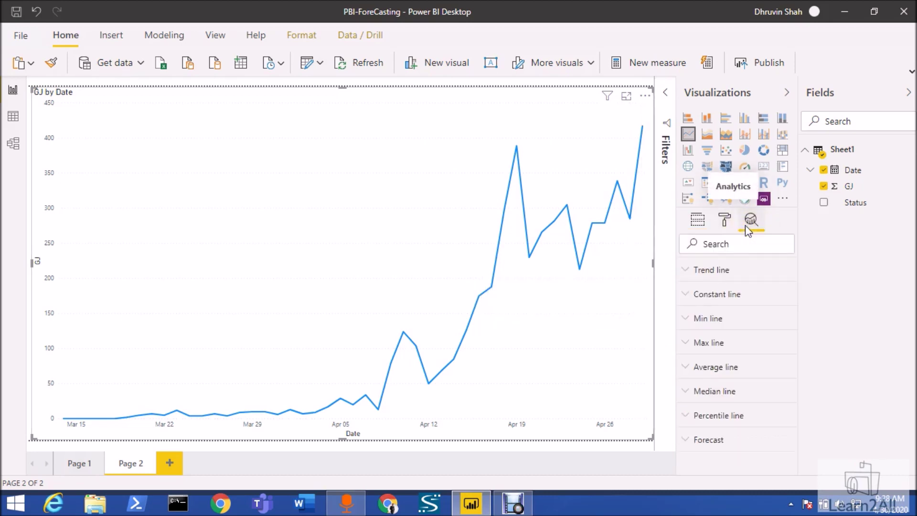
click(731, 442)
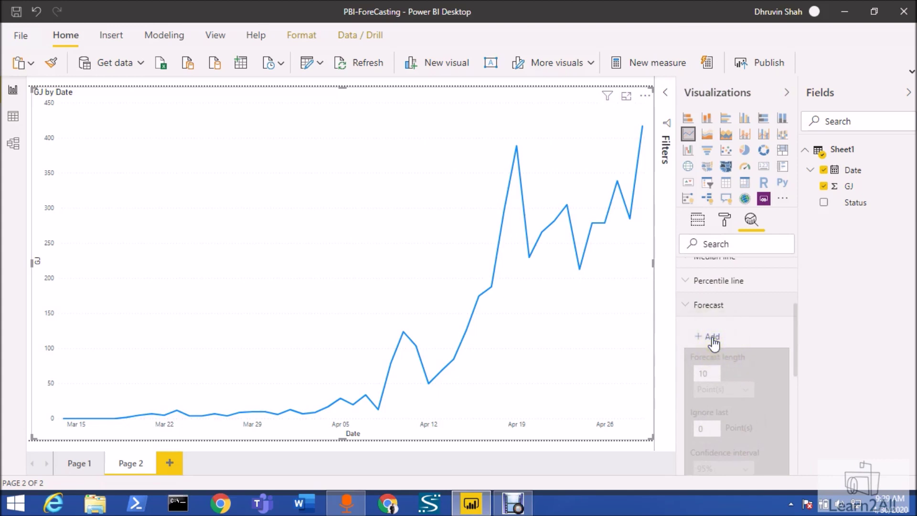
click(712, 337)
scroll(721, 337, down, 1)
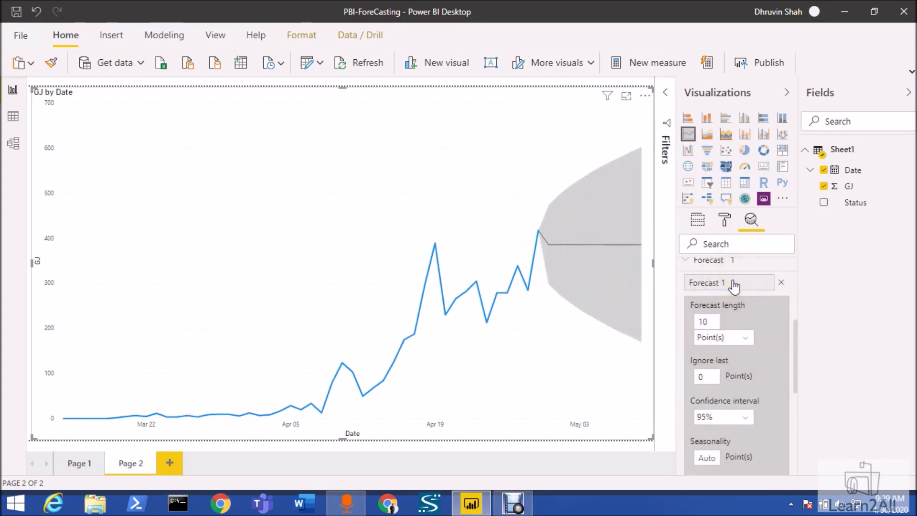
- Change the forecast length from 10 points to 1 month
click(713, 323)
click(708, 317)
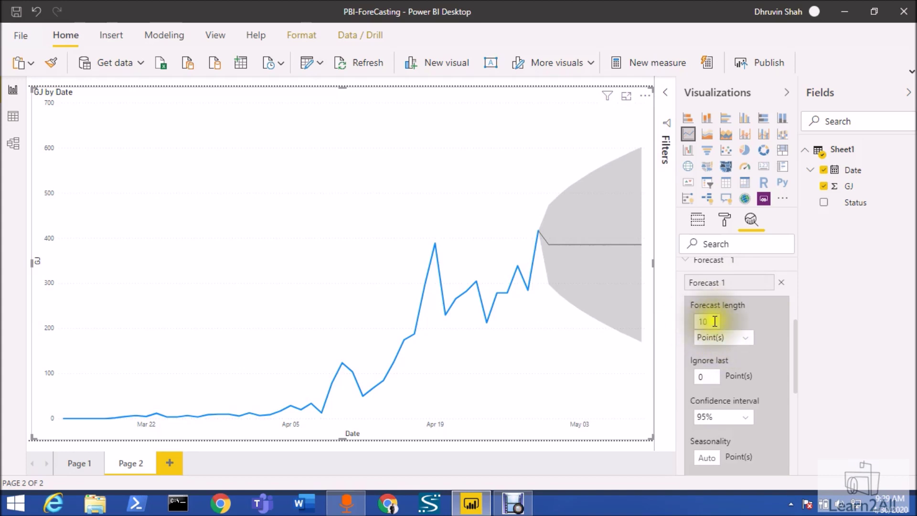
click(747, 340)
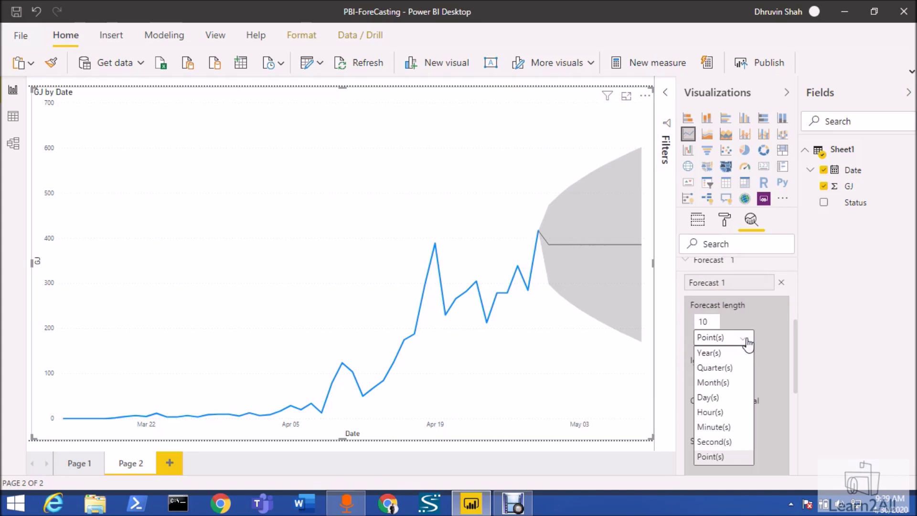
click(708, 318)
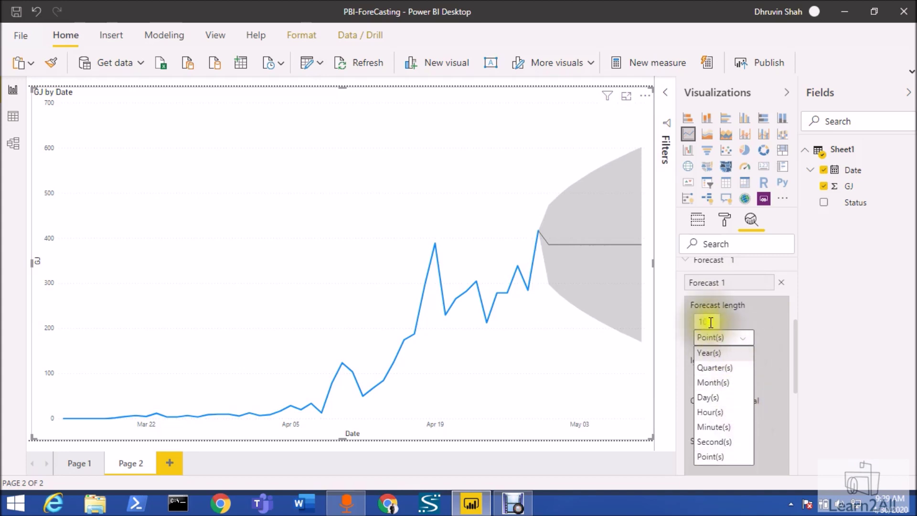
double_click(711, 317)
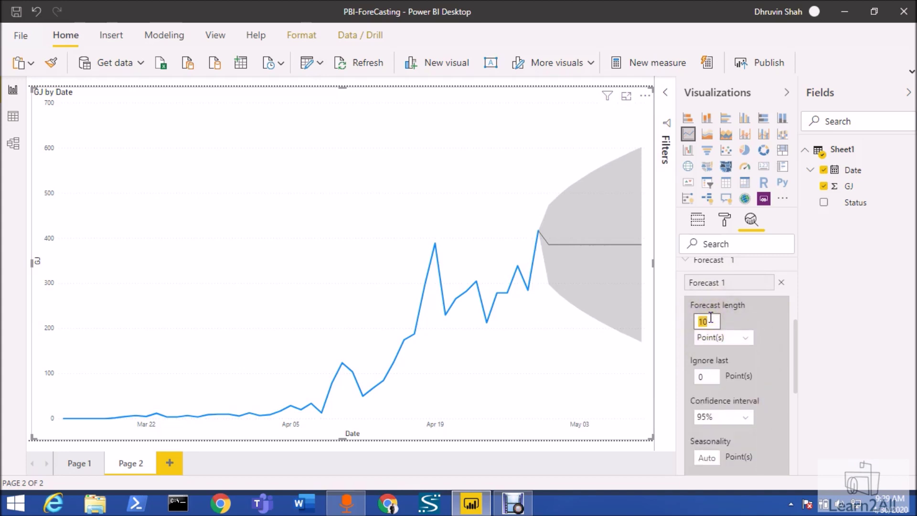
text(1)
click(742, 338)
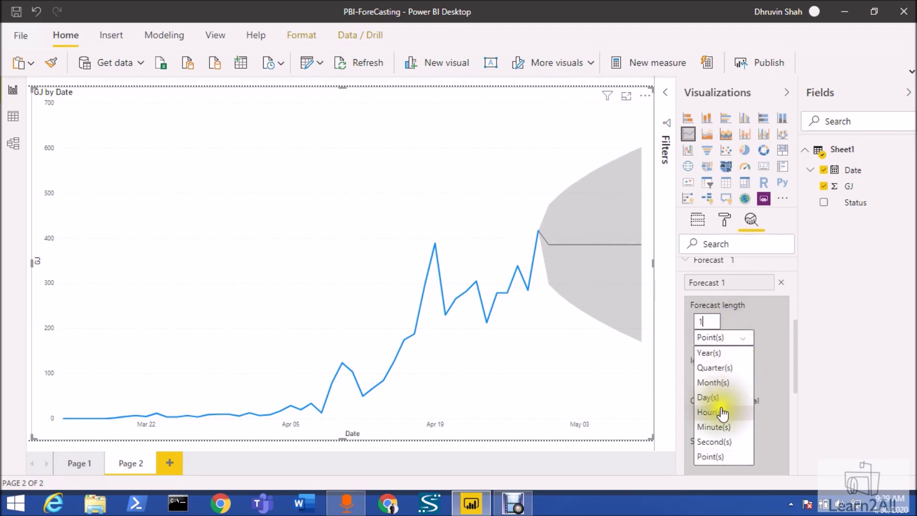
click(725, 383)
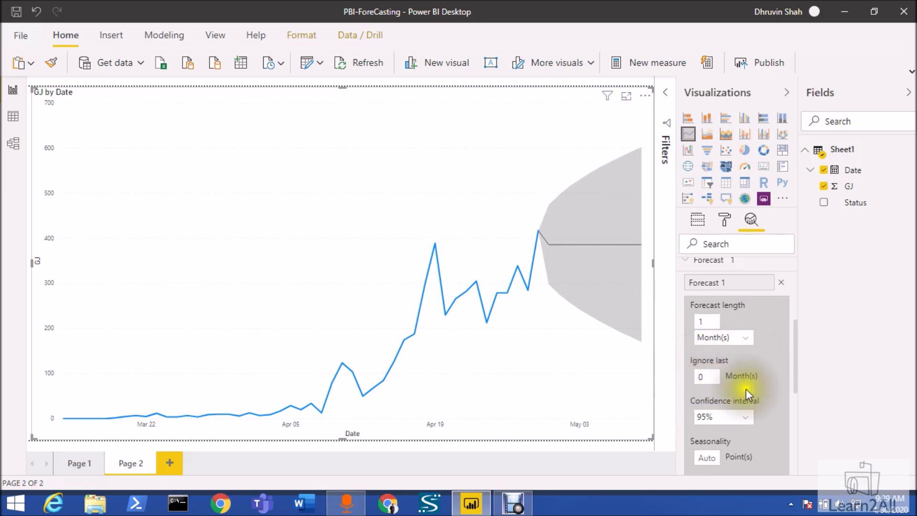
- Set the forecast confidence interval to 99%
scroll(747, 389, down, 2)
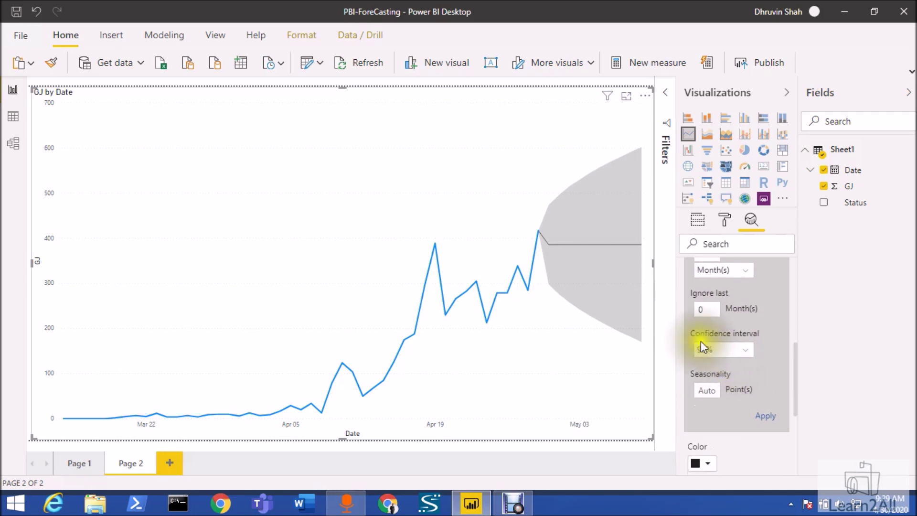
click(748, 352)
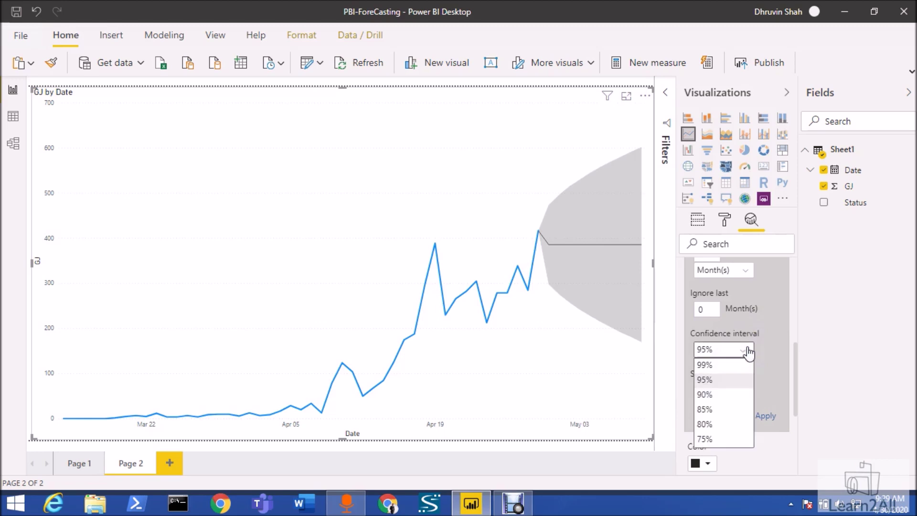
click(737, 368)
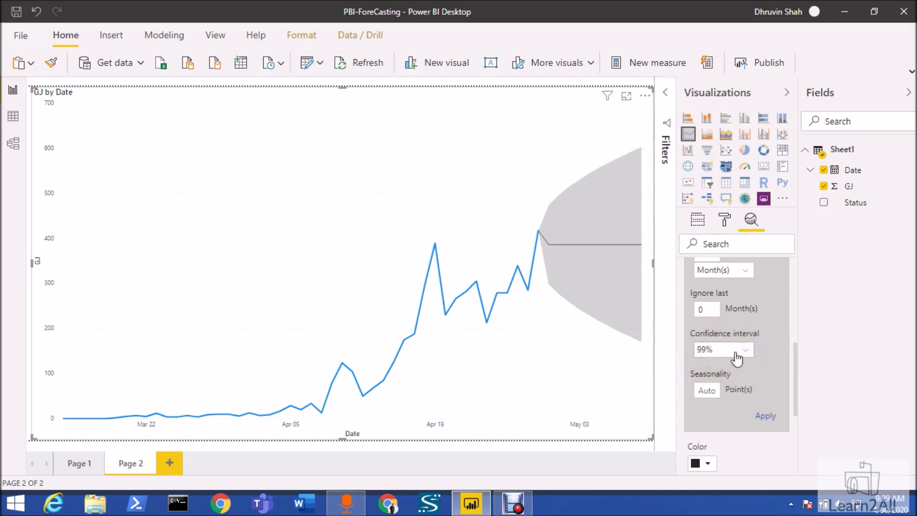
click(736, 354)
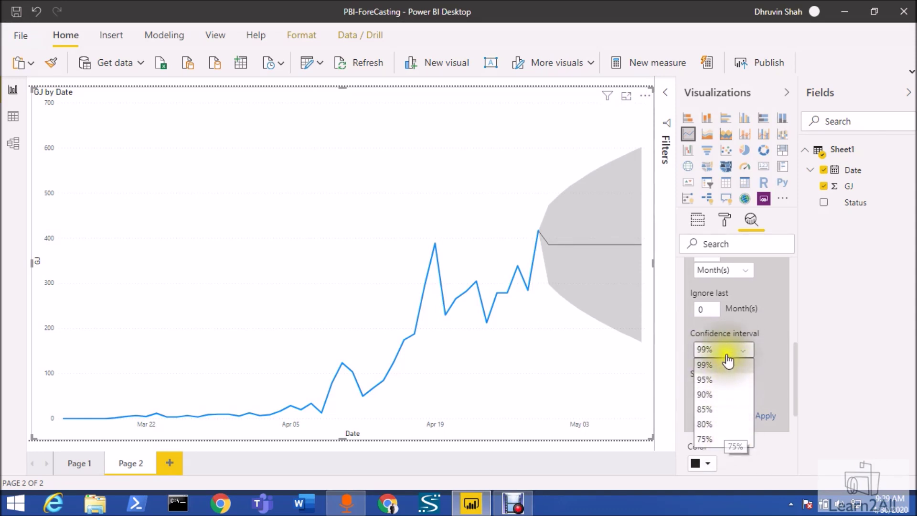
- Set forecast seasonality to 31 points and apply the updated forecast settings
click(769, 362)
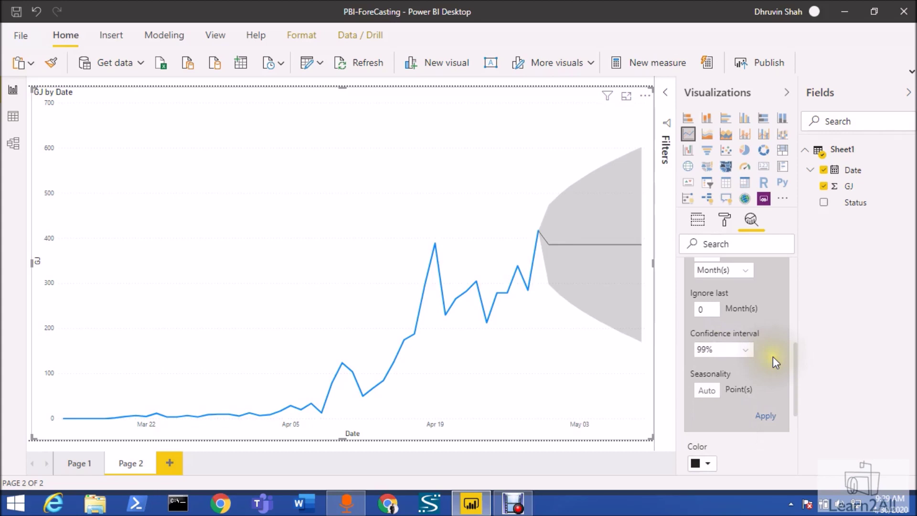
click(711, 391)
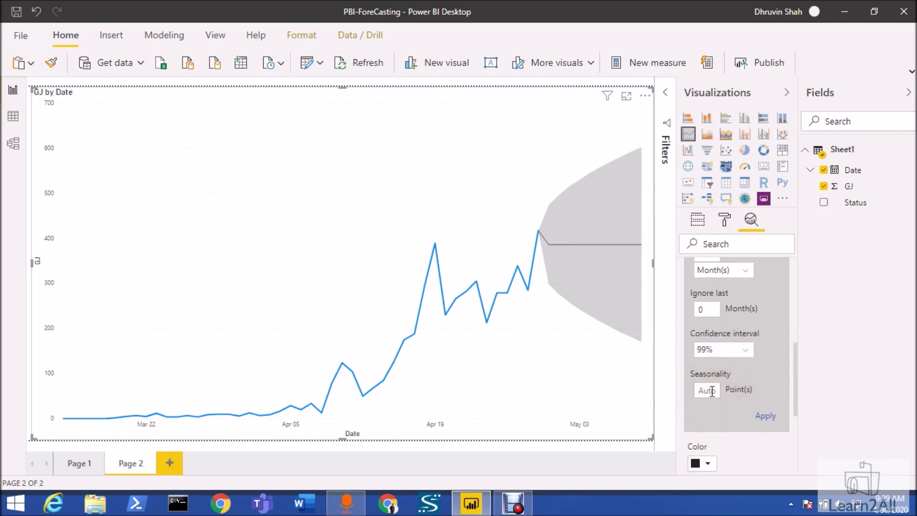
click(712, 391)
scroll(712, 391, up, 2)
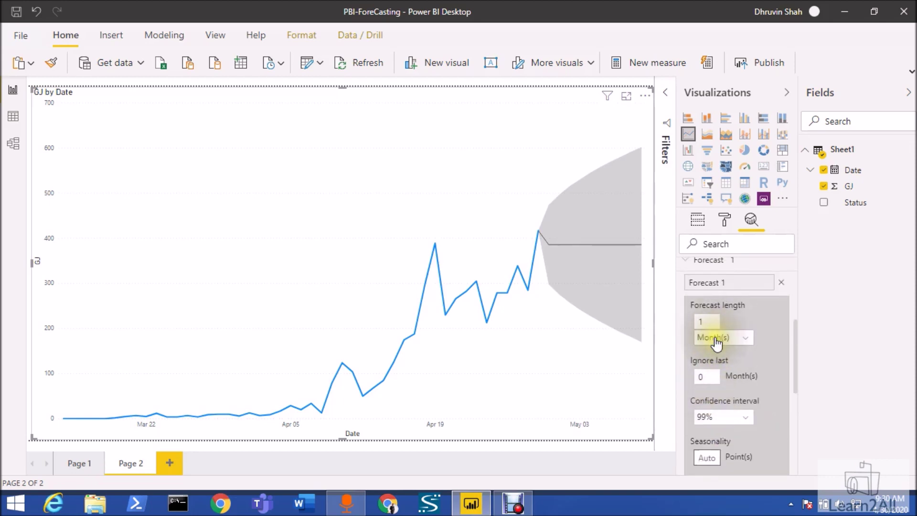
scroll(714, 362, down, 2)
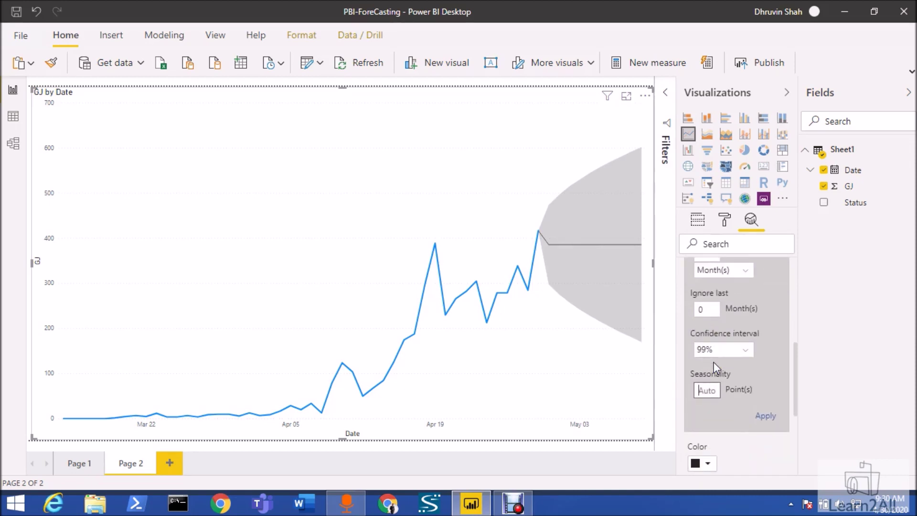
text(31)
click(713, 401)
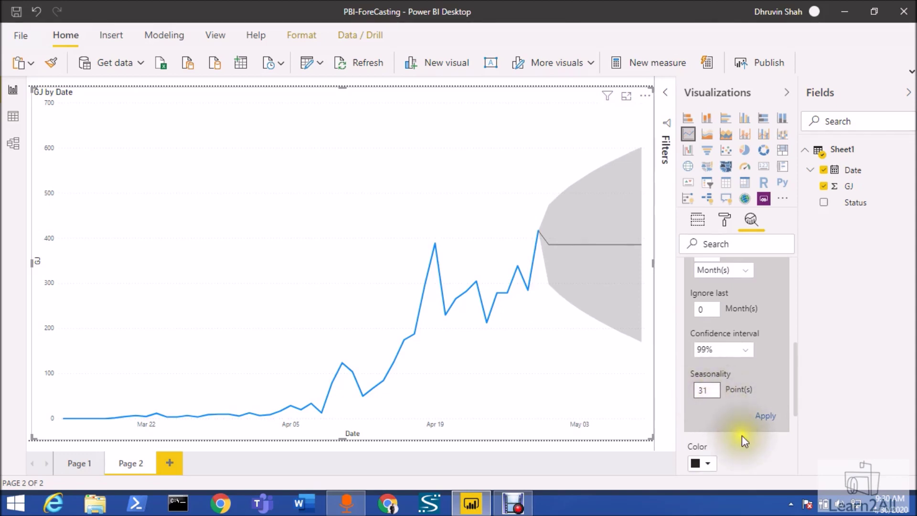
click(768, 418)
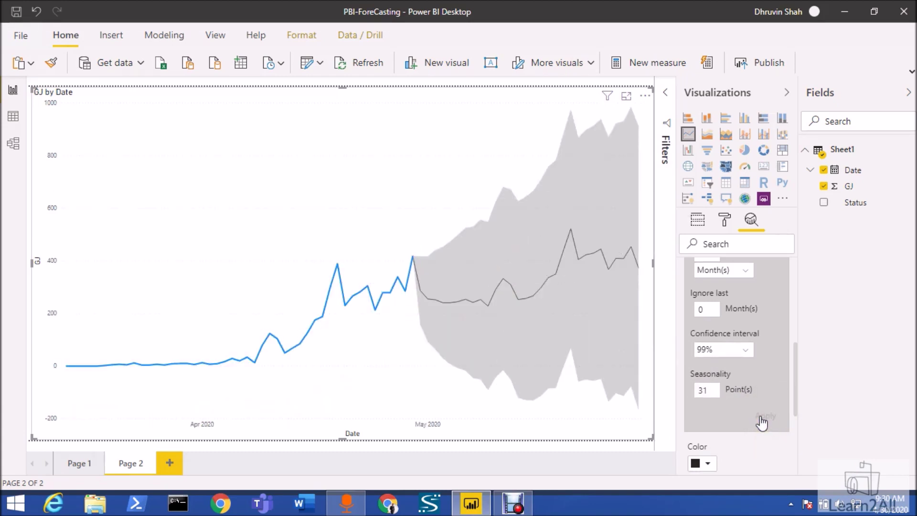
- Check forecast values (257 on May 14, 350 on May 18), then bring up the chart's data menu
mouse_move(425, 249)
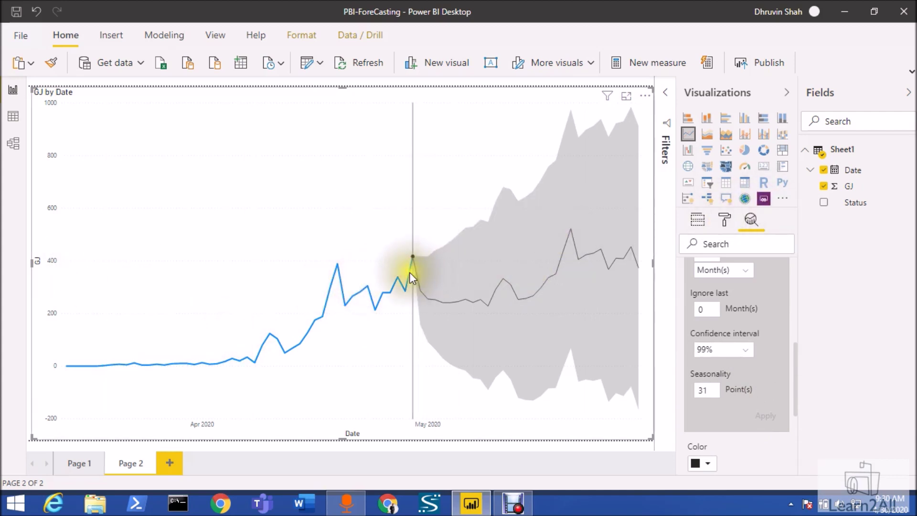
mouse_move(411, 276)
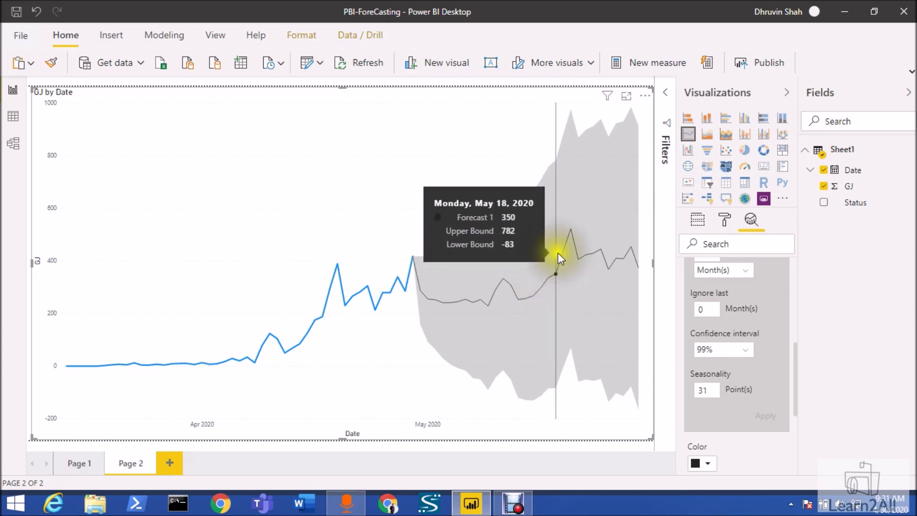
right_click(338, 168)
click(386, 134)
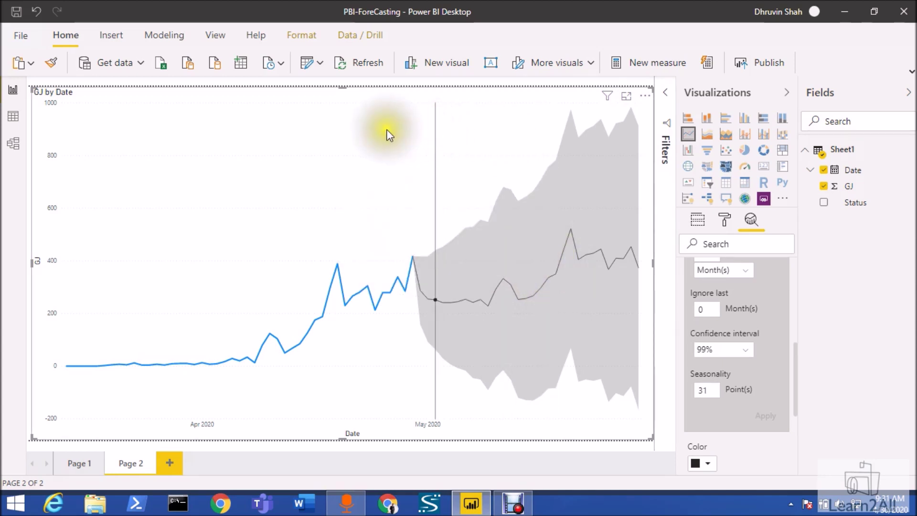
right_click(387, 132)
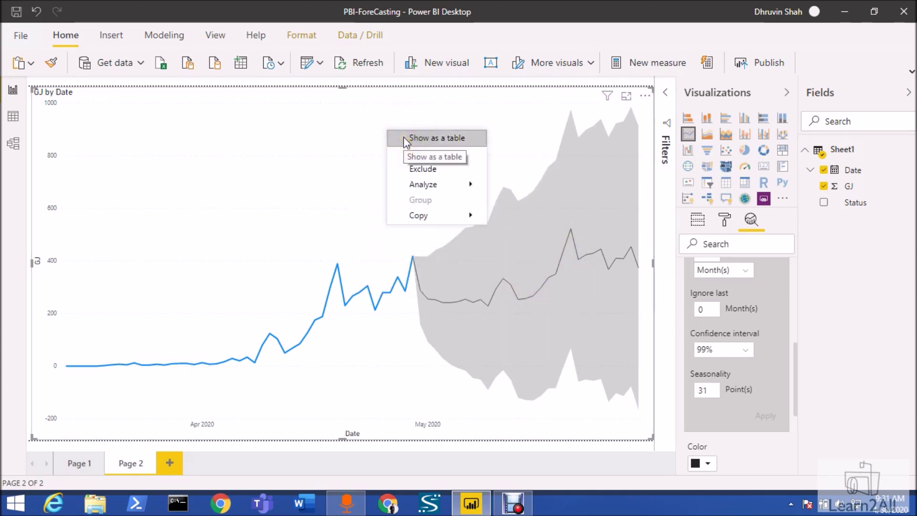
- Show the chart data as a table to review forecastValue and confidence bounds, then expand Filters
click(404, 138)
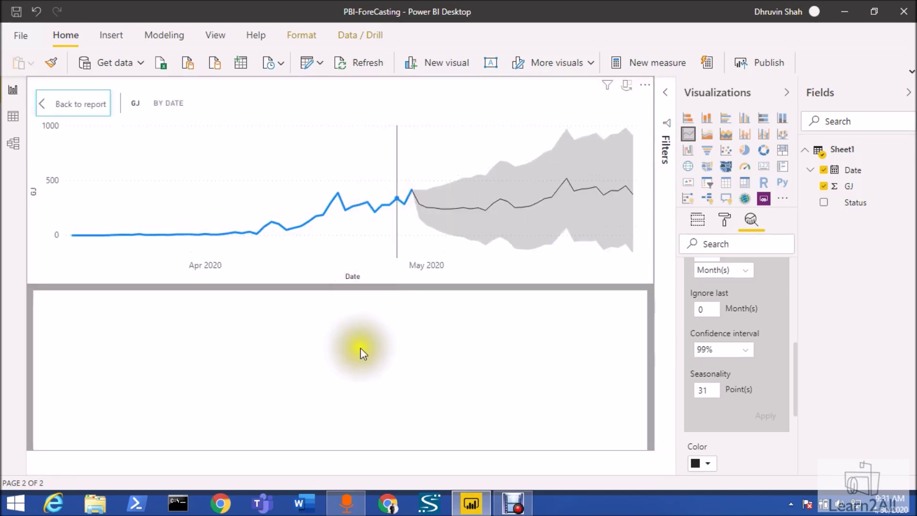
scroll(200, 367, down, 2)
scroll(199, 367, down, 5)
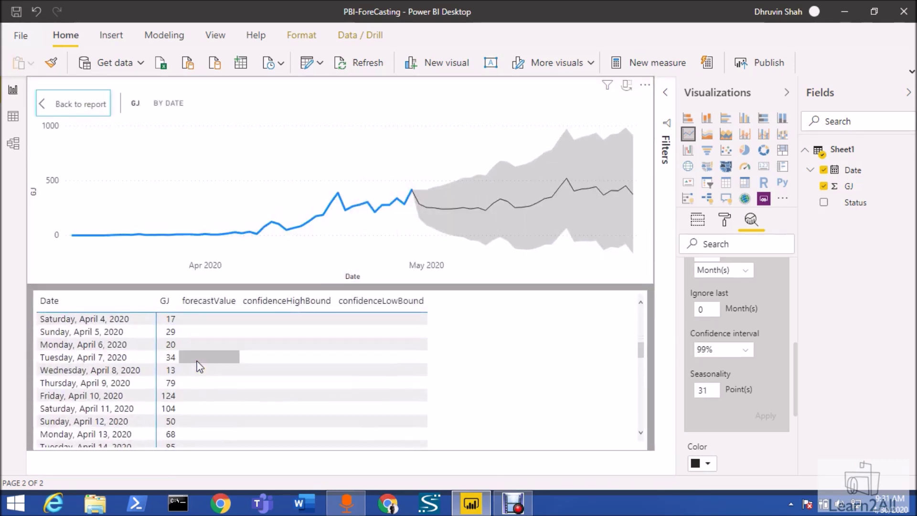
scroll(200, 368, down, 7)
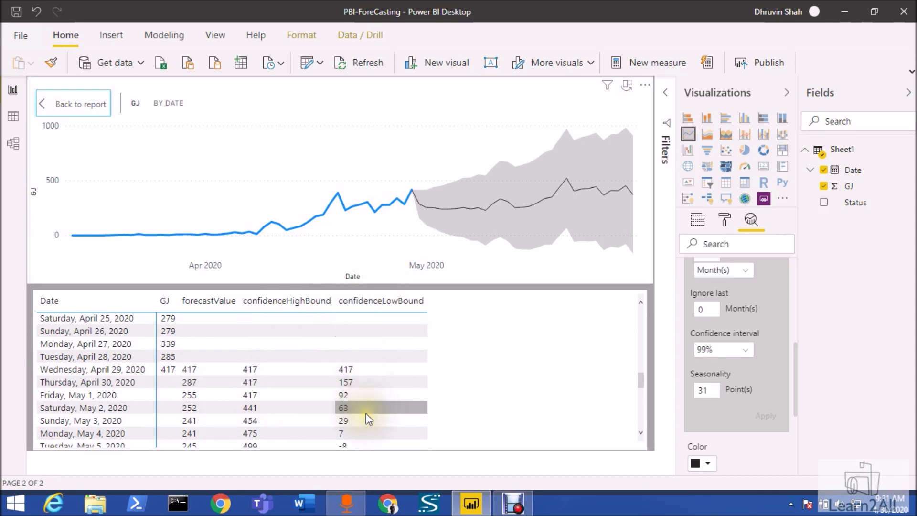
scroll(366, 409, down, 5)
scroll(364, 408, up, 4)
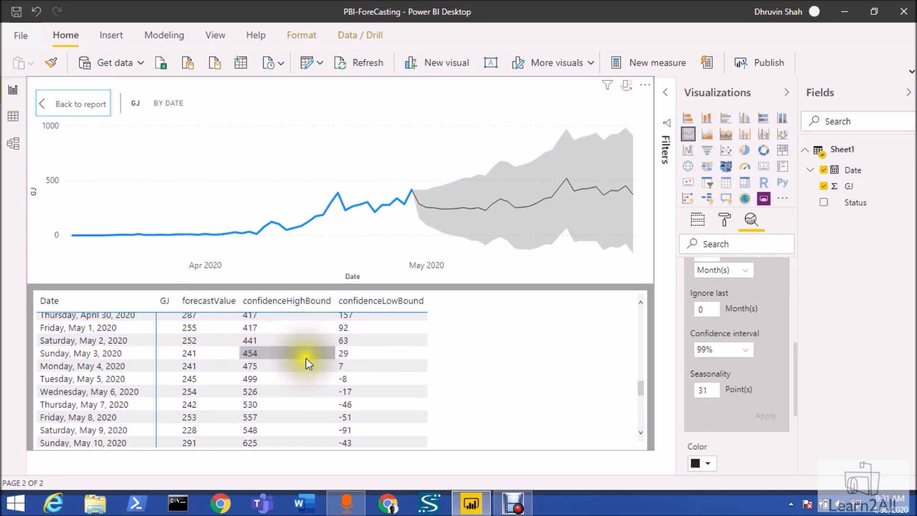
scroll(217, 366, up, 2)
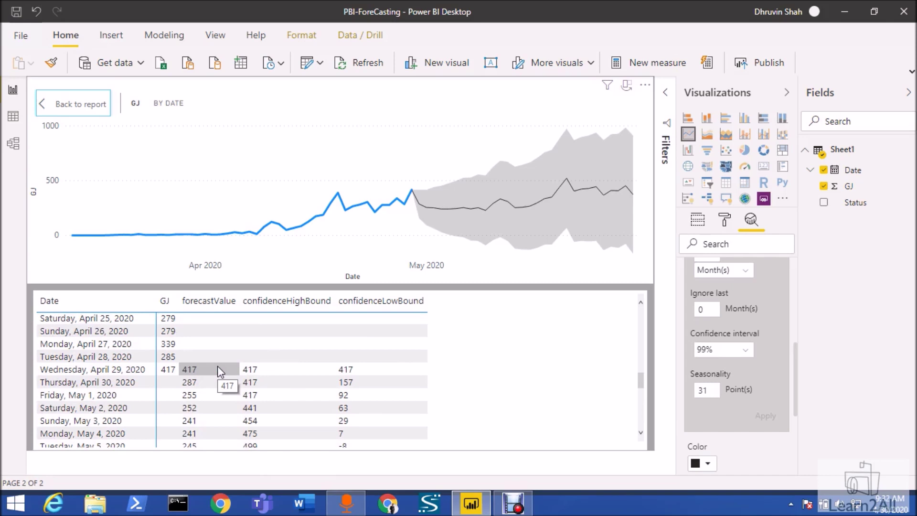
click(666, 93)
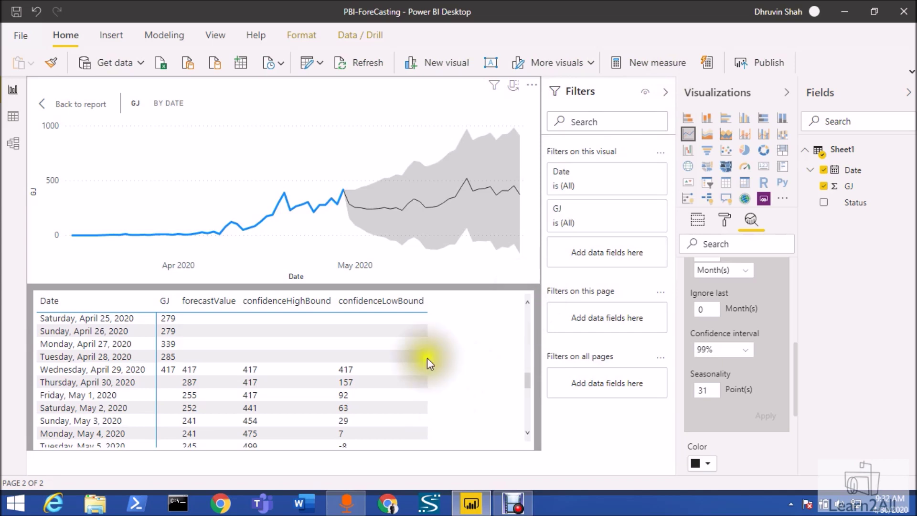
- Add Status as a chart filter, preview Confirmed, Recovered and Deceased, then reset to (All)
click(76, 104)
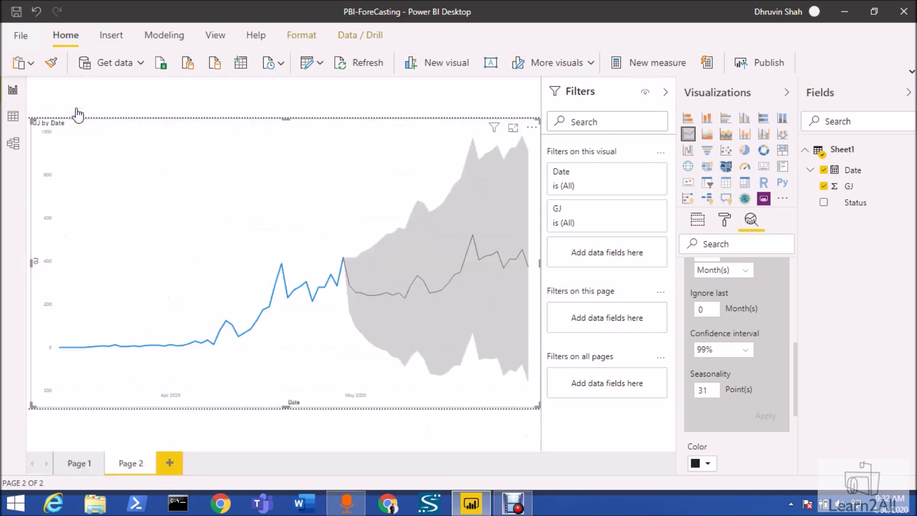
drag(855, 203, 643, 254)
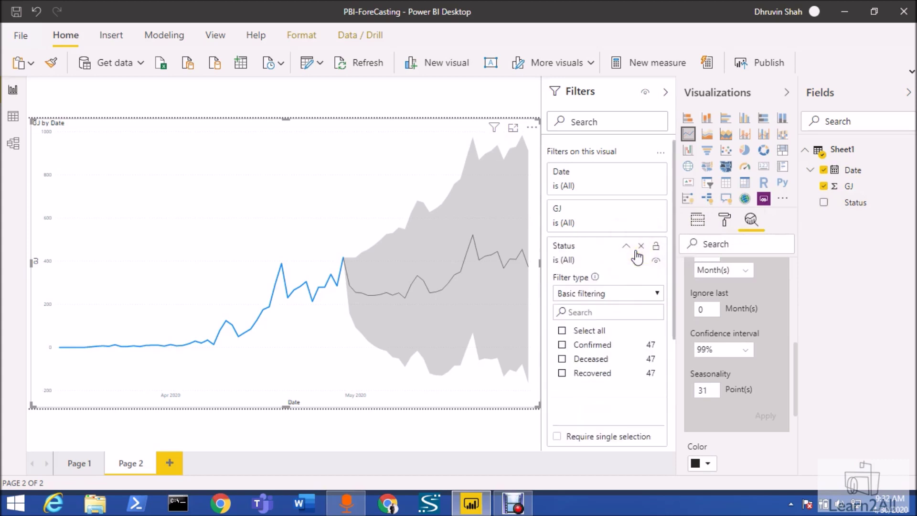
click(562, 345)
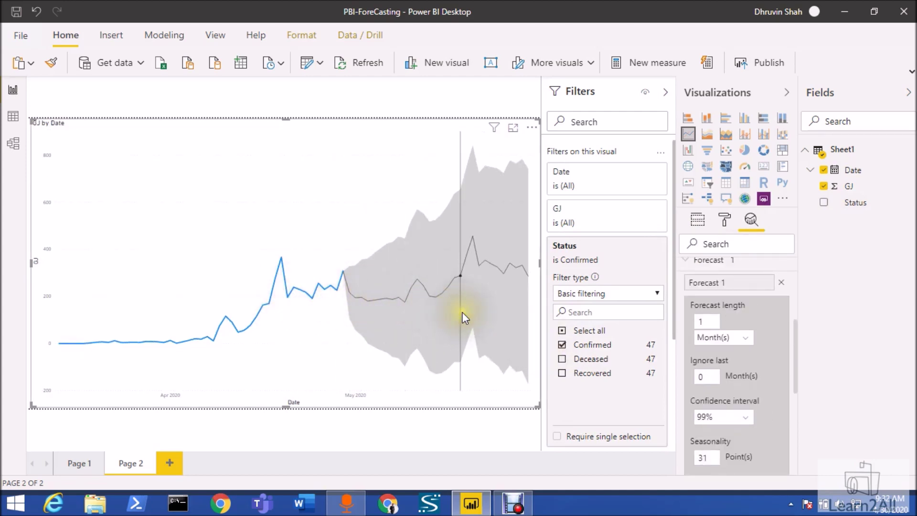
click(562, 345)
click(562, 373)
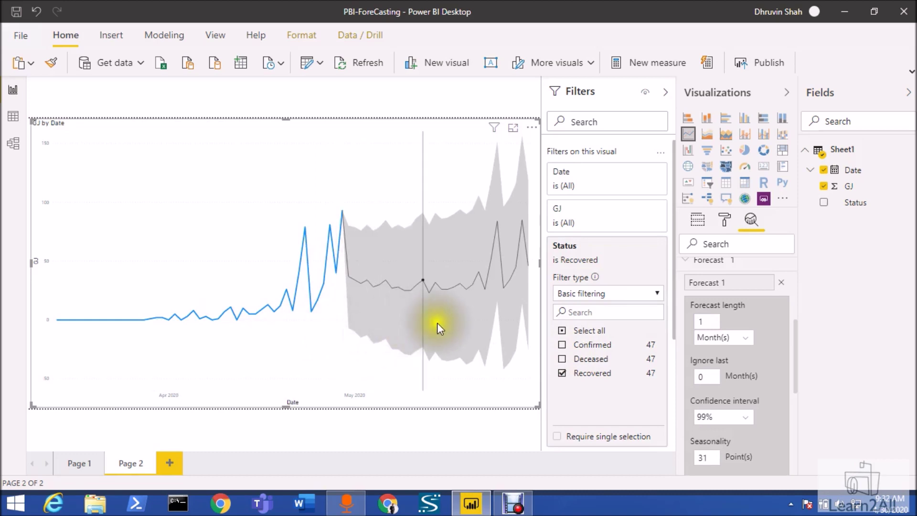
click(562, 359)
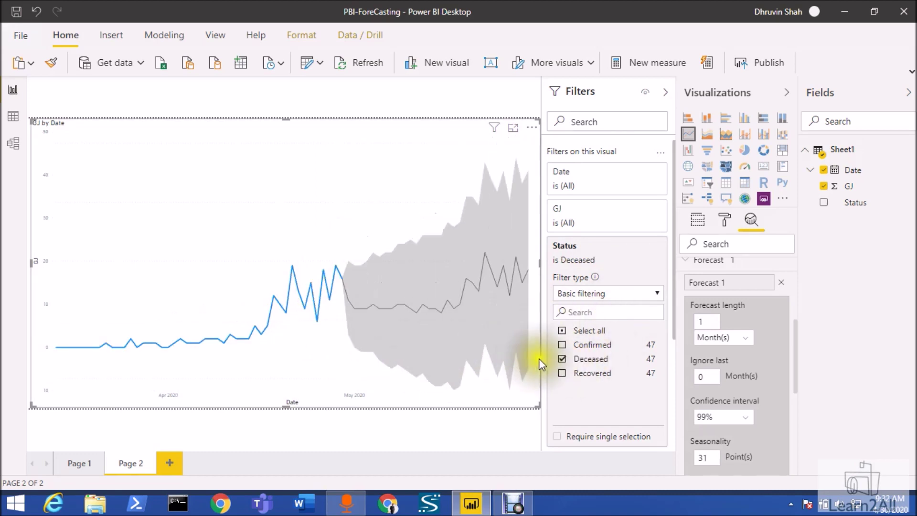
click(562, 359)
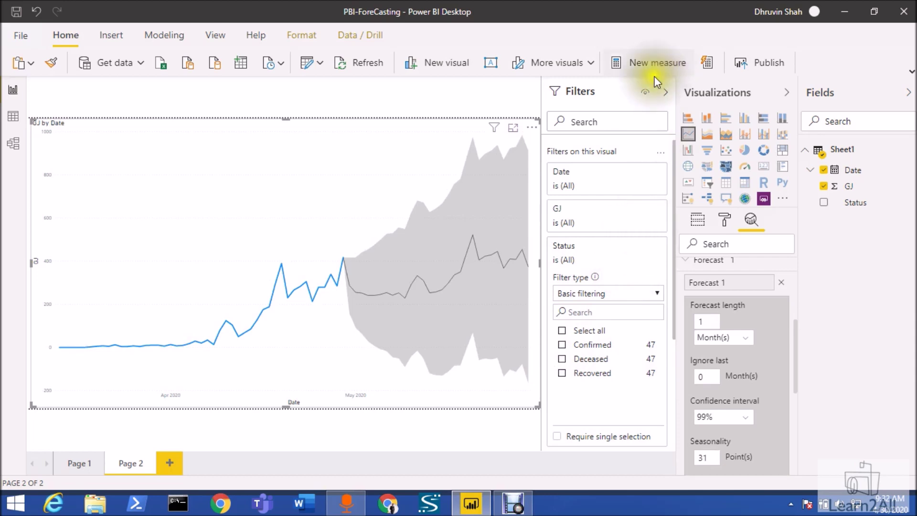
click(665, 91)
- Change the forecast colour to purple after briefly trying blue
mouse_move(615, 291)
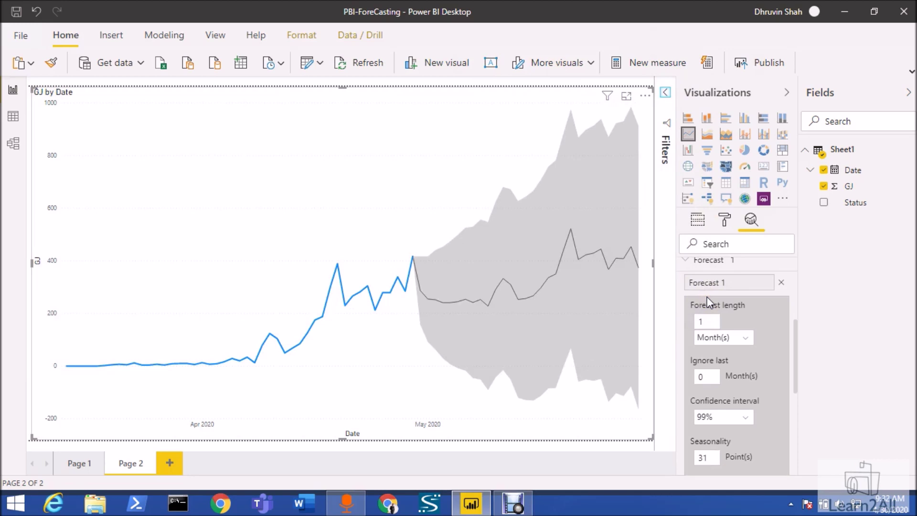
scroll(707, 297, down, 5)
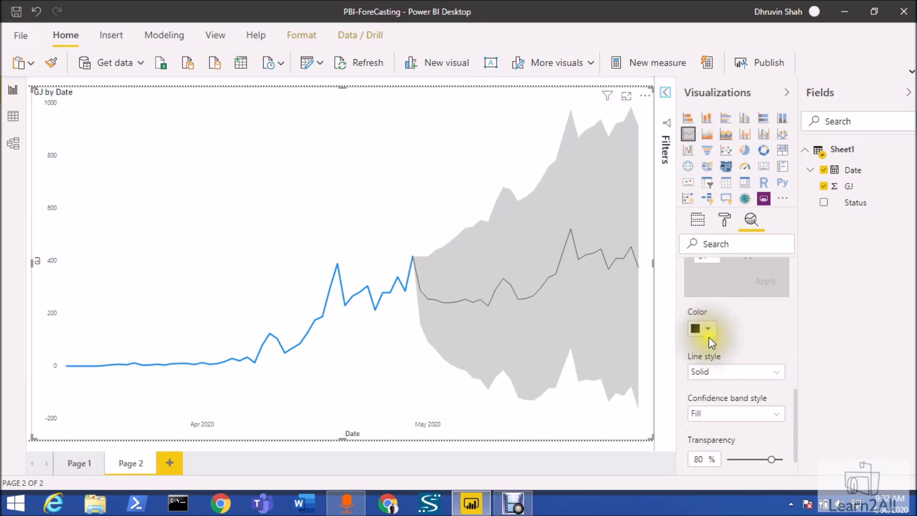
click(709, 335)
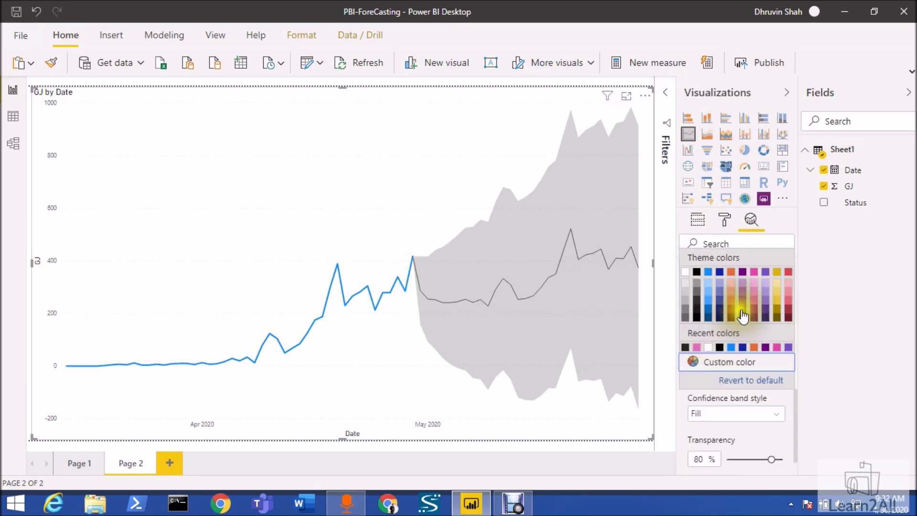
click(709, 310)
scroll(711, 319, up, 4)
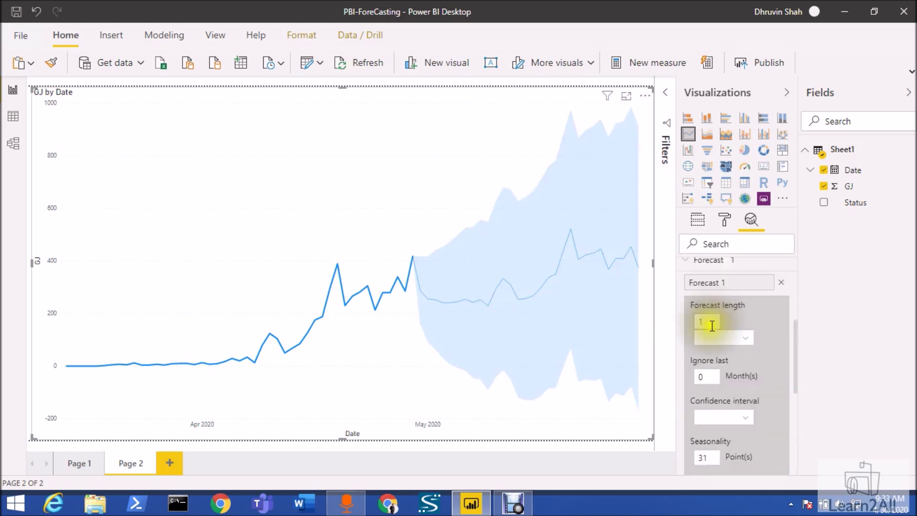
scroll(718, 355, down, 4)
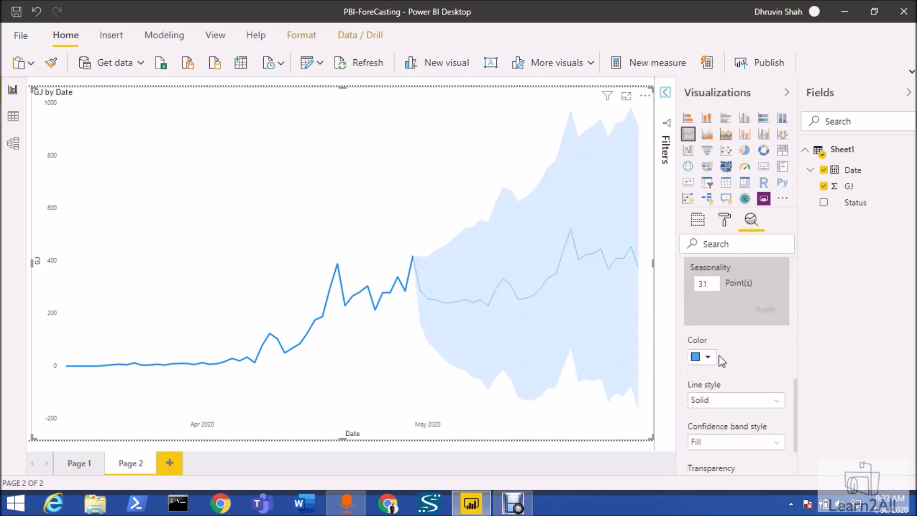
click(707, 329)
scroll(734, 310, up, 3)
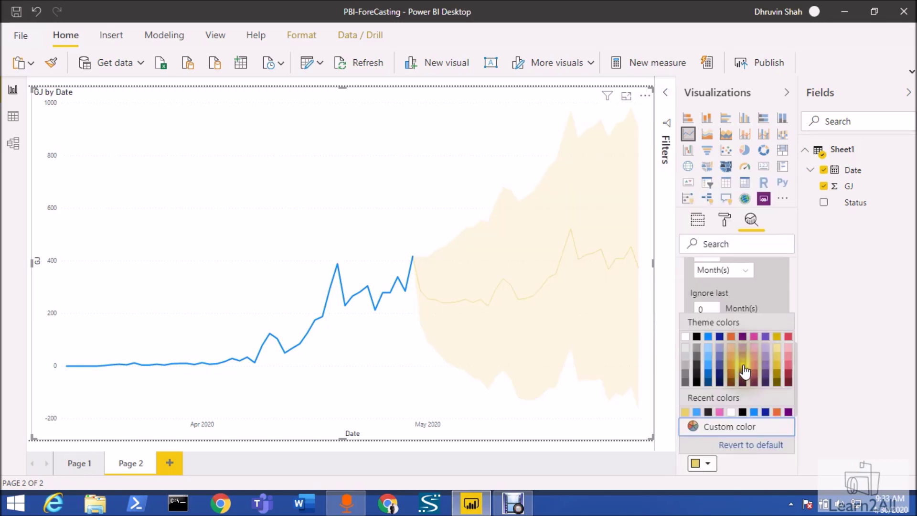
click(743, 368)
scroll(718, 374, up, 2)
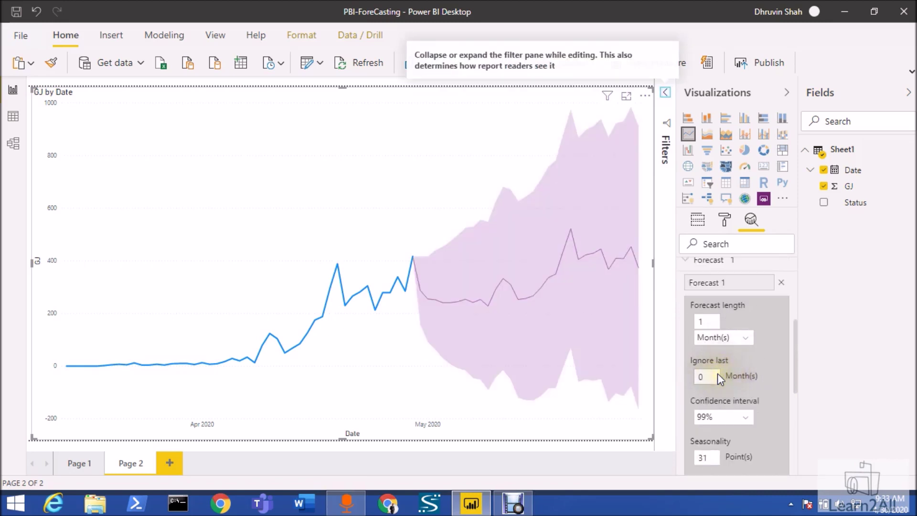
scroll(723, 375, down, 4)
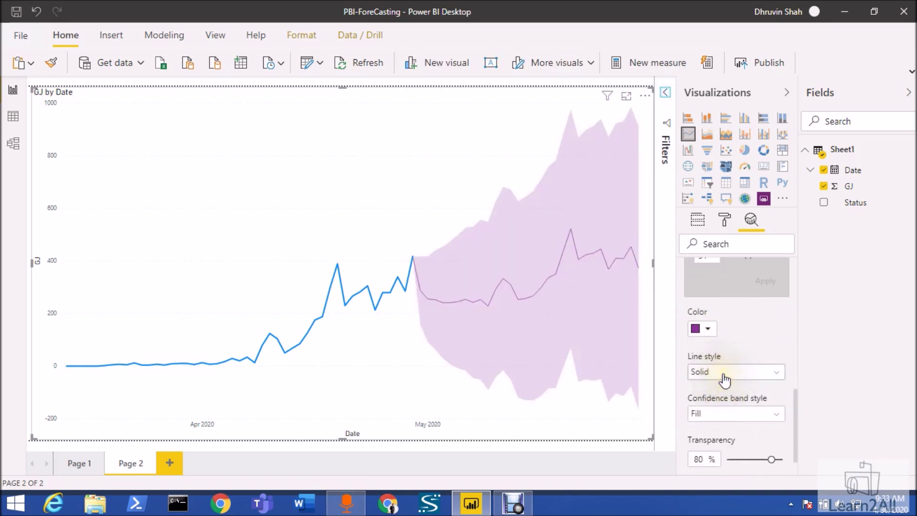
- Keep the forecast line style set to Solid
click(724, 378)
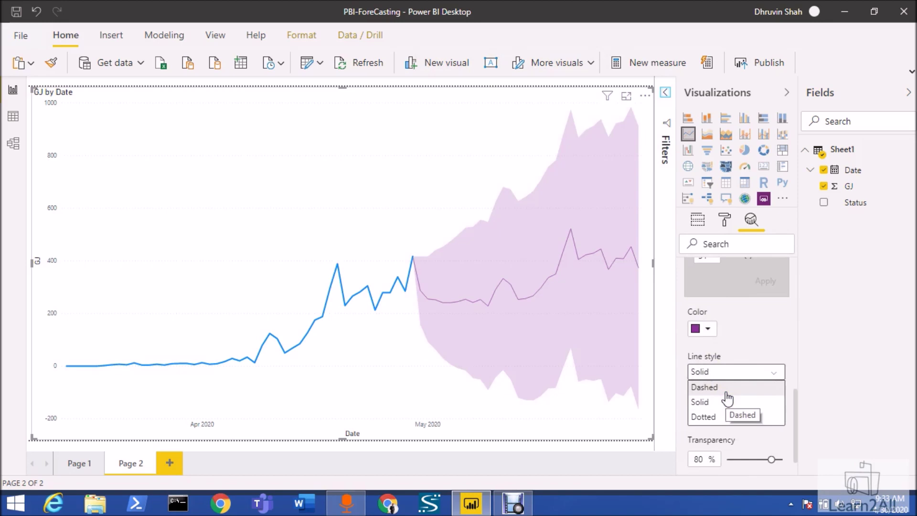
click(727, 403)
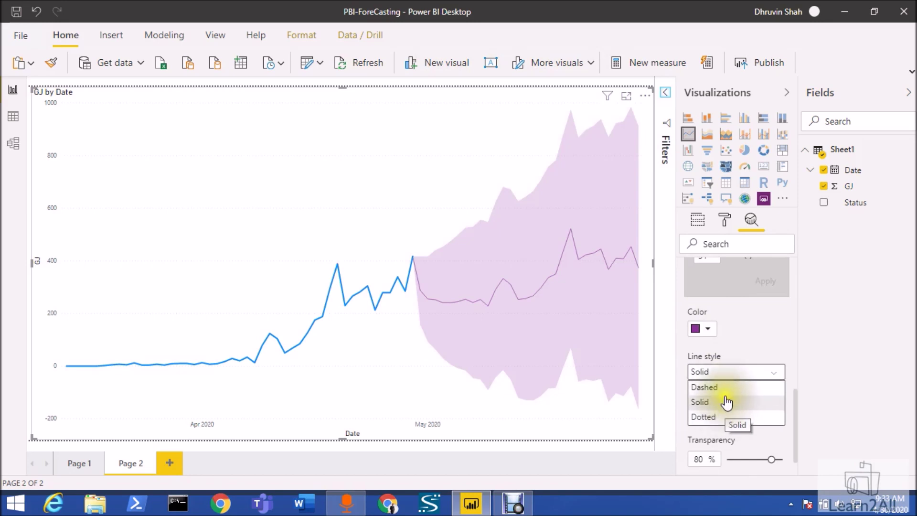
scroll(758, 383, down, 1)
click(758, 375)
click(757, 375)
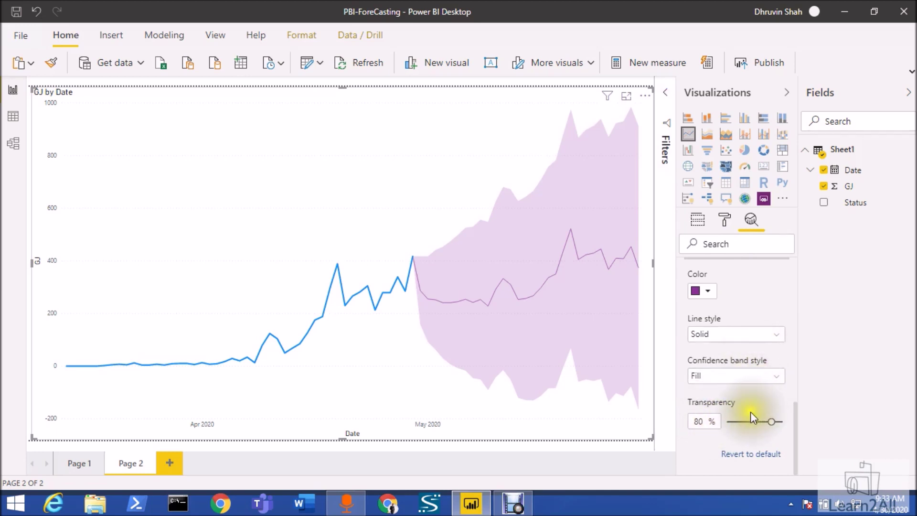
- Switch the confidence band style to Line and back to Fill, then collapse the Visualizations pane
click(732, 378)
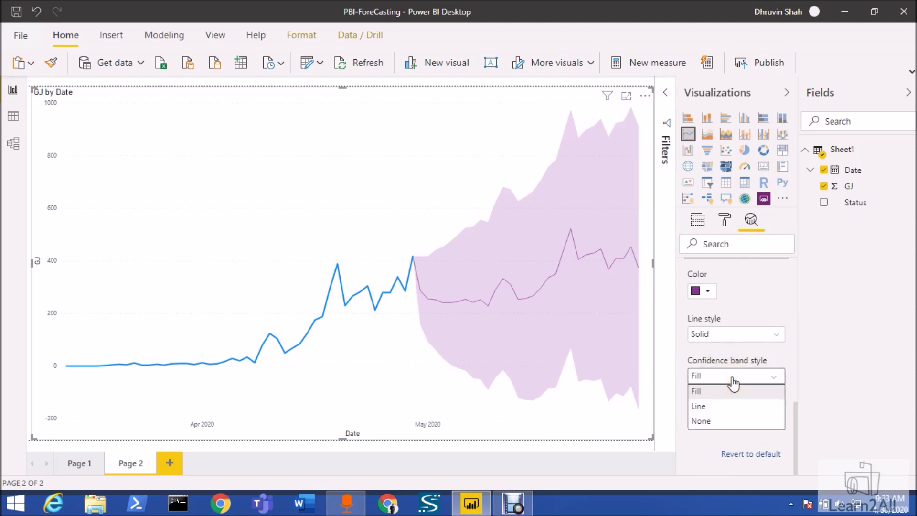
click(711, 410)
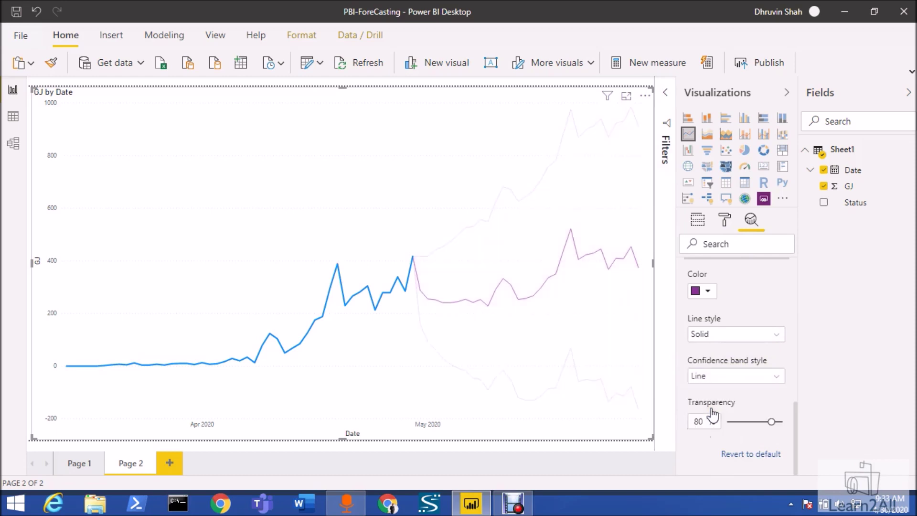
scroll(710, 358, up, 5)
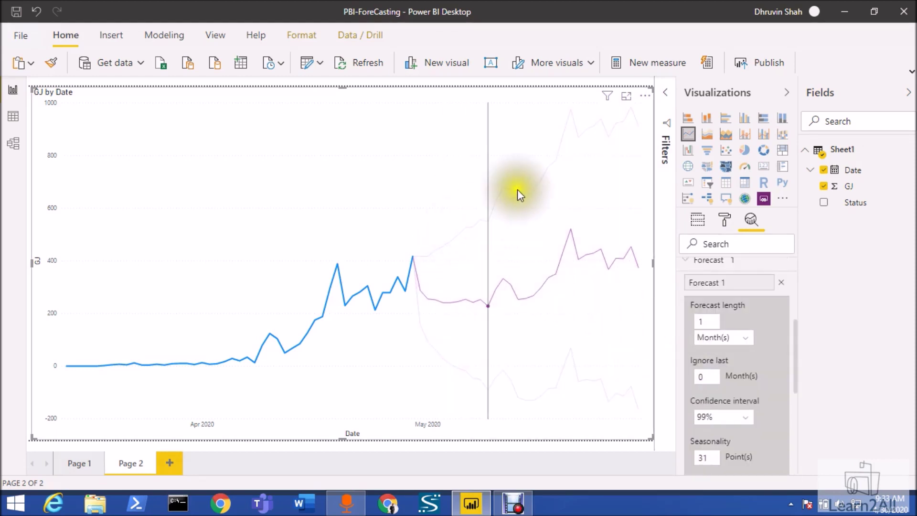
scroll(712, 420, down, 5)
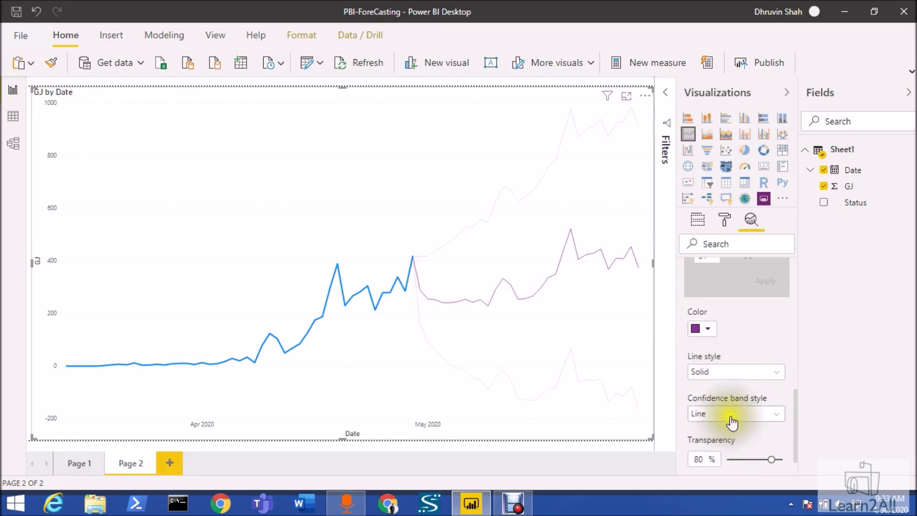
click(730, 414)
click(719, 428)
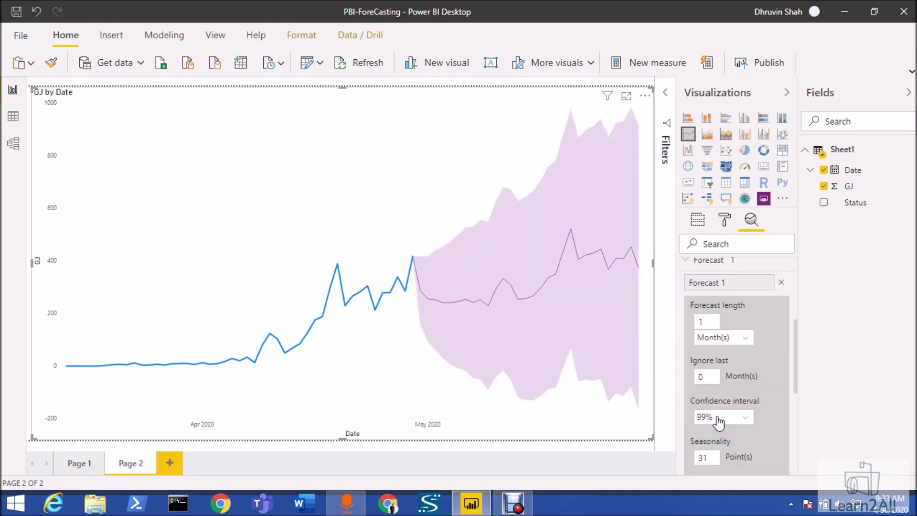
scroll(719, 422, down, 5)
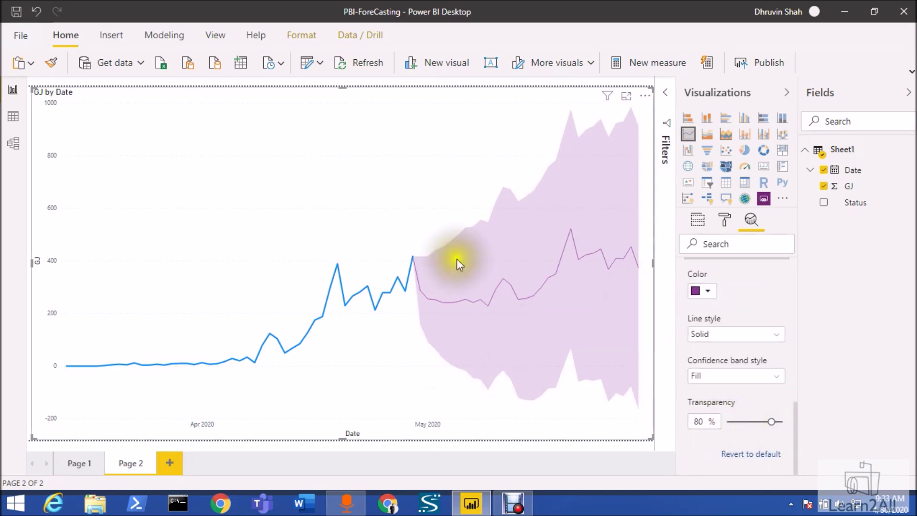
click(786, 94)
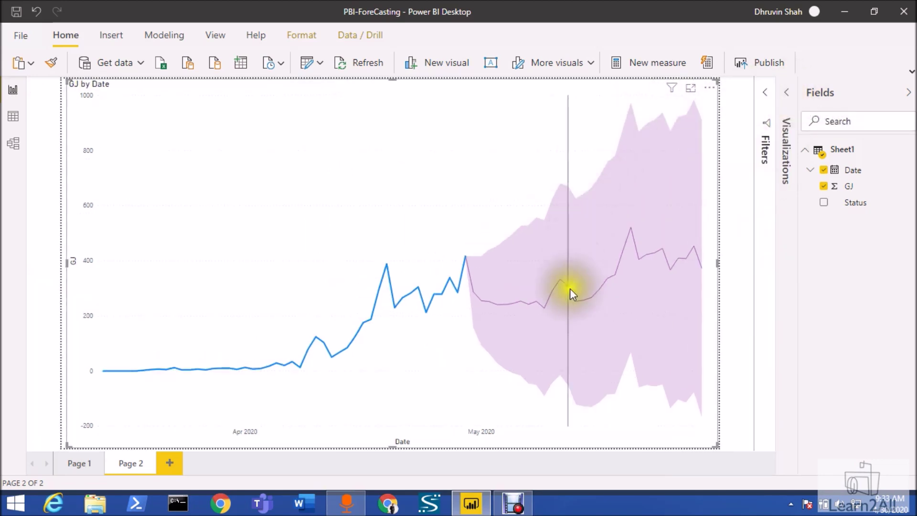
- Check the forecast values on the finished purple chart
mouse_move(438, 292)
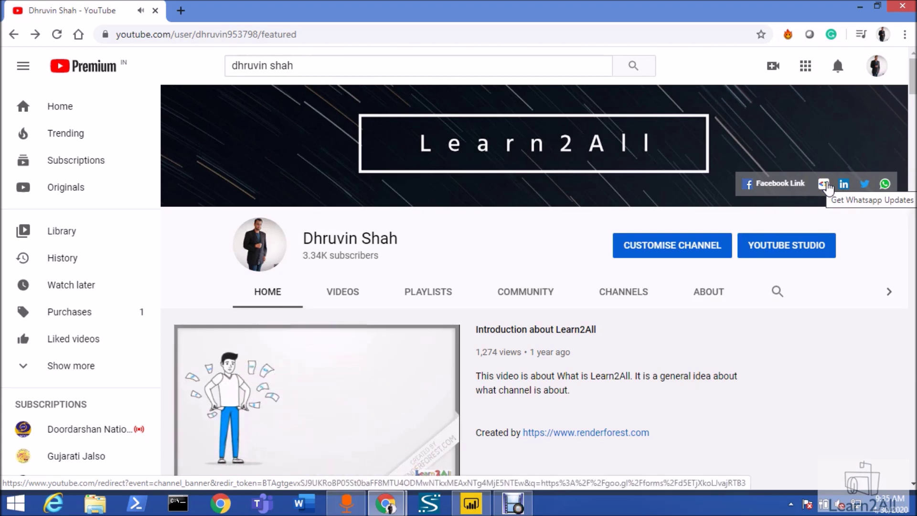
- Open the 'GET Daily Updates For Learn2ALL Group' form in a new tab, then return to the channel page
click(827, 183)
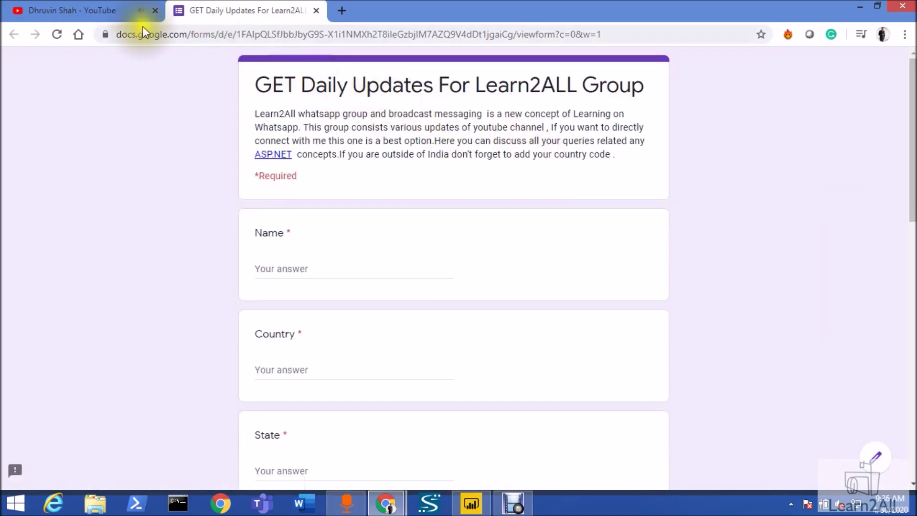
click(112, 14)
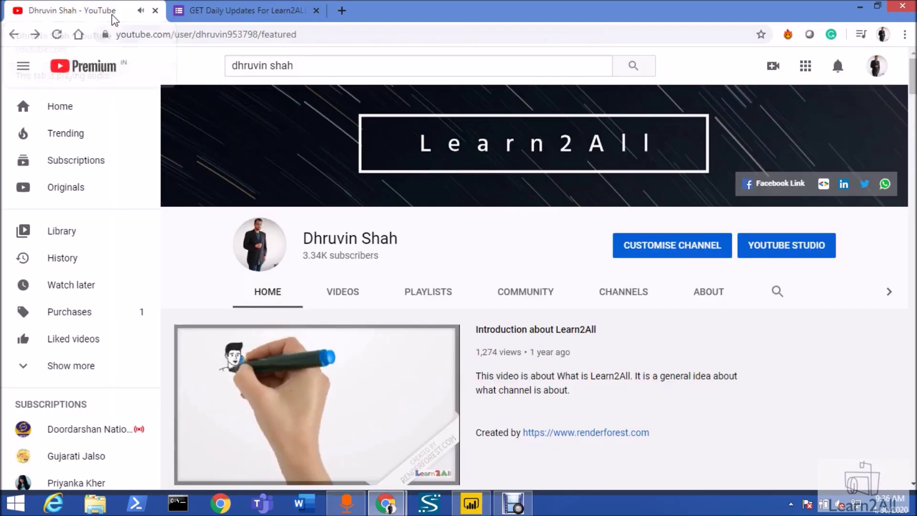